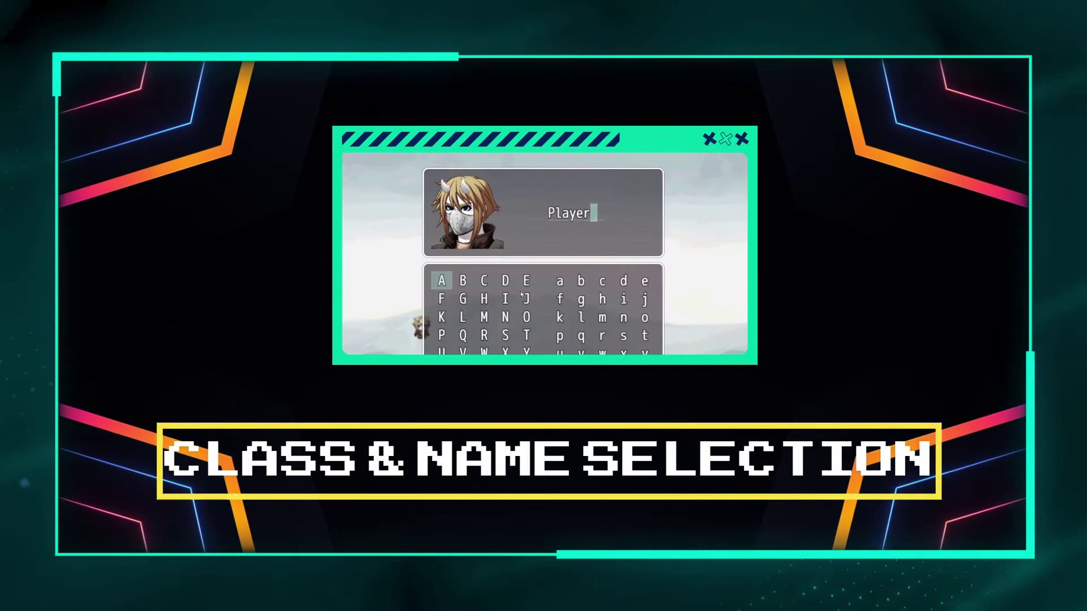
- Clear the leftover default name and return to the Character Select Tutorial map
key("BackSpace")
key("BackSpace")
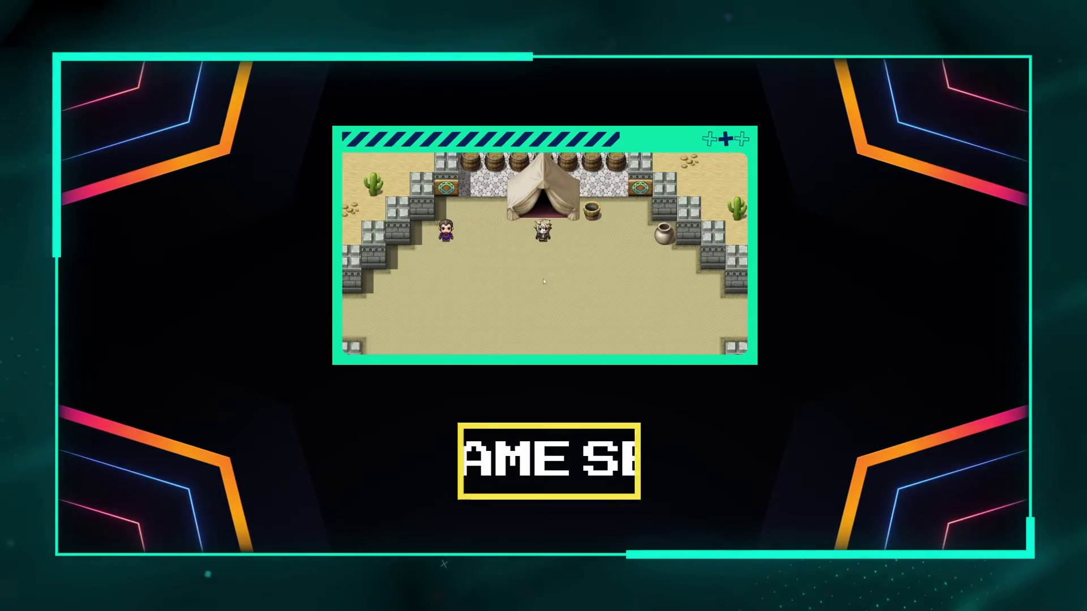
key("Escape")
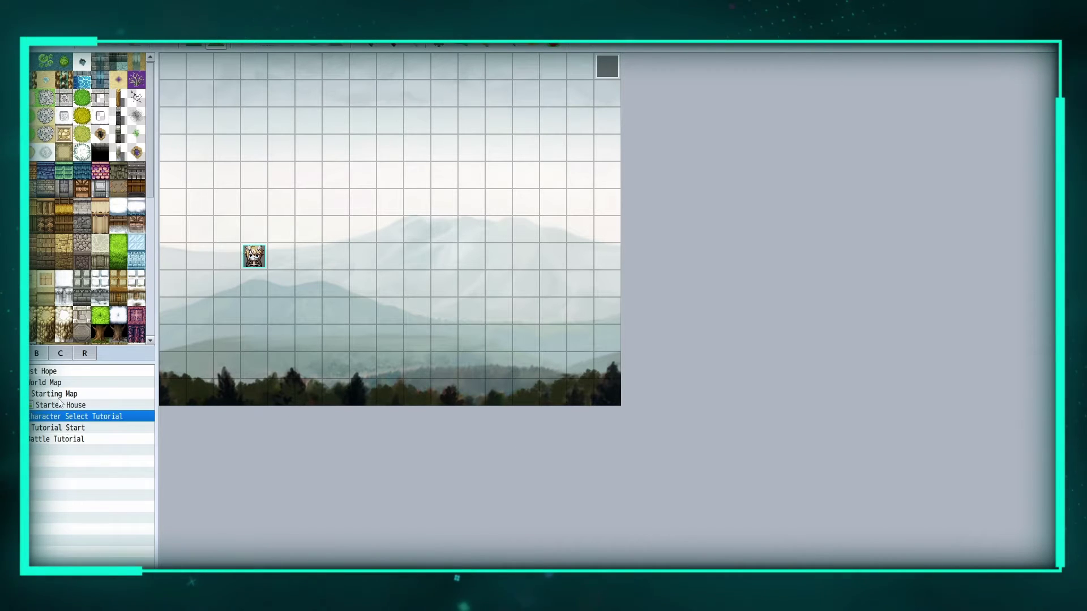
left_click(66, 429)
double_click(290, 149)
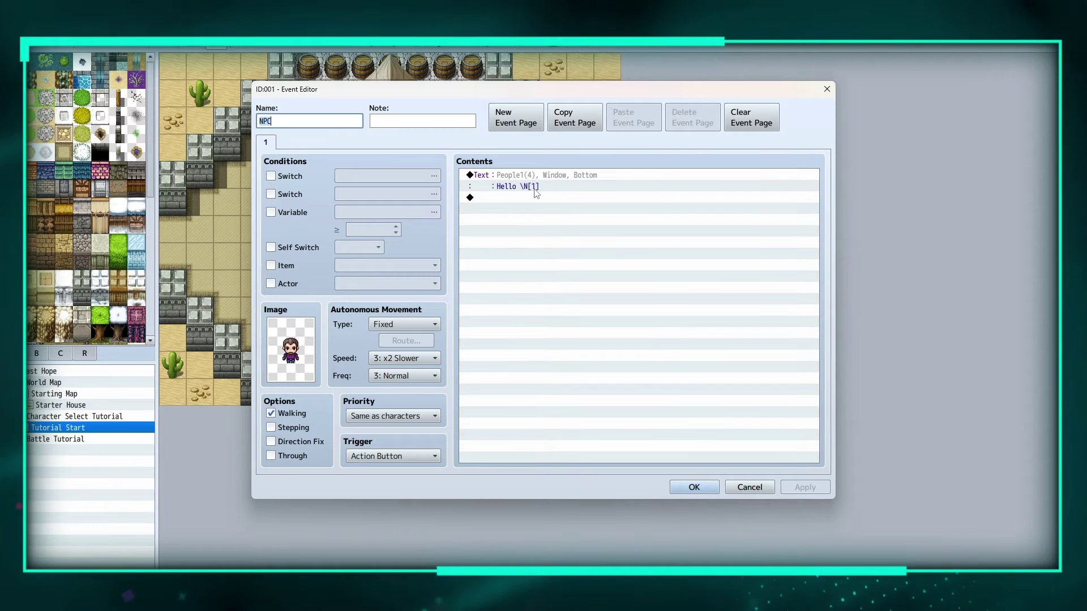
left_click(705, 488)
left_click(104, 417)
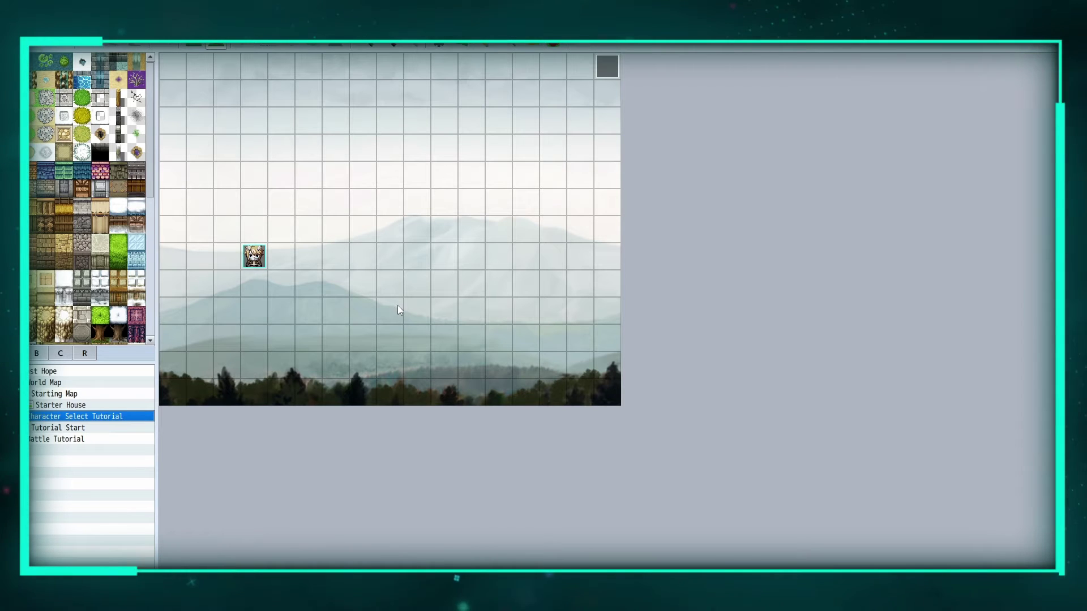
- Open the Choose Class event and select its class prompt and Show Choices commands
double_click(615, 71)
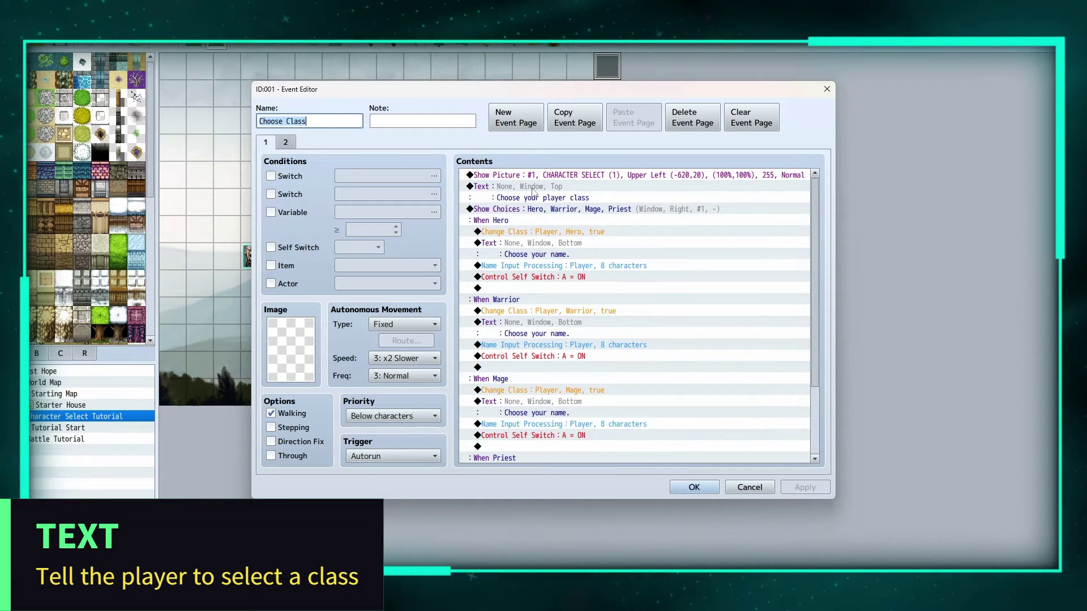
left_click(547, 197)
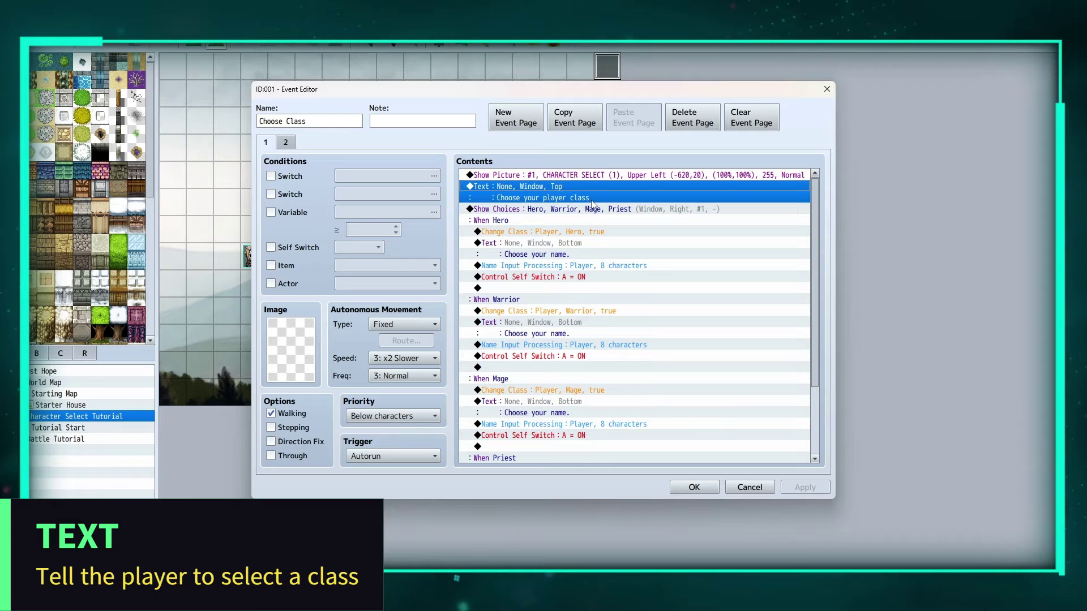
left_click(500, 209)
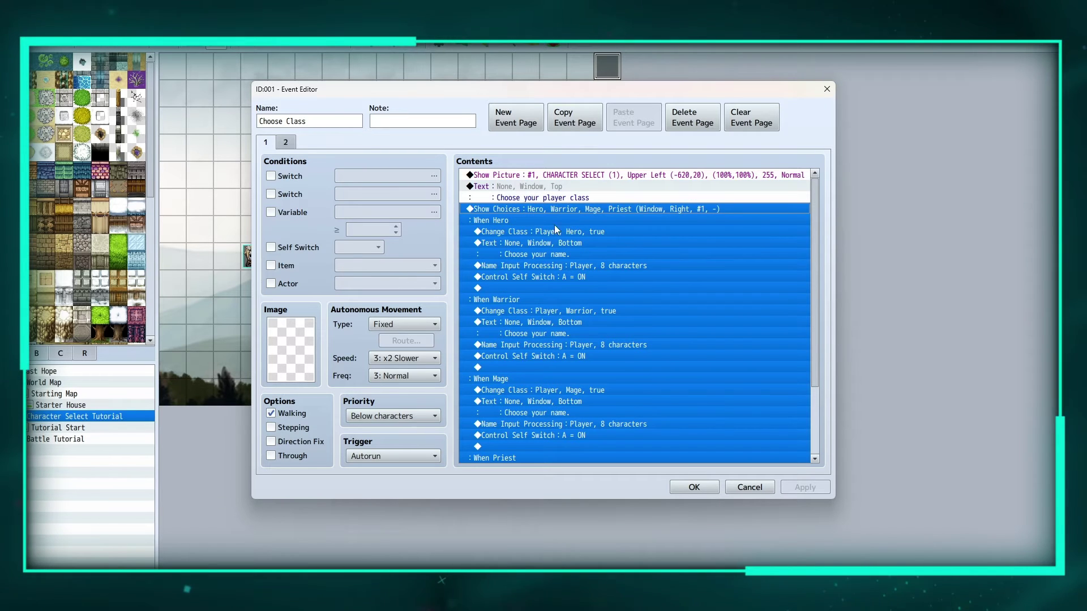
- Set the Show Choices to Hero, Warrior, Mage and Priest with Cancel set to Disallow
right_click(539, 209)
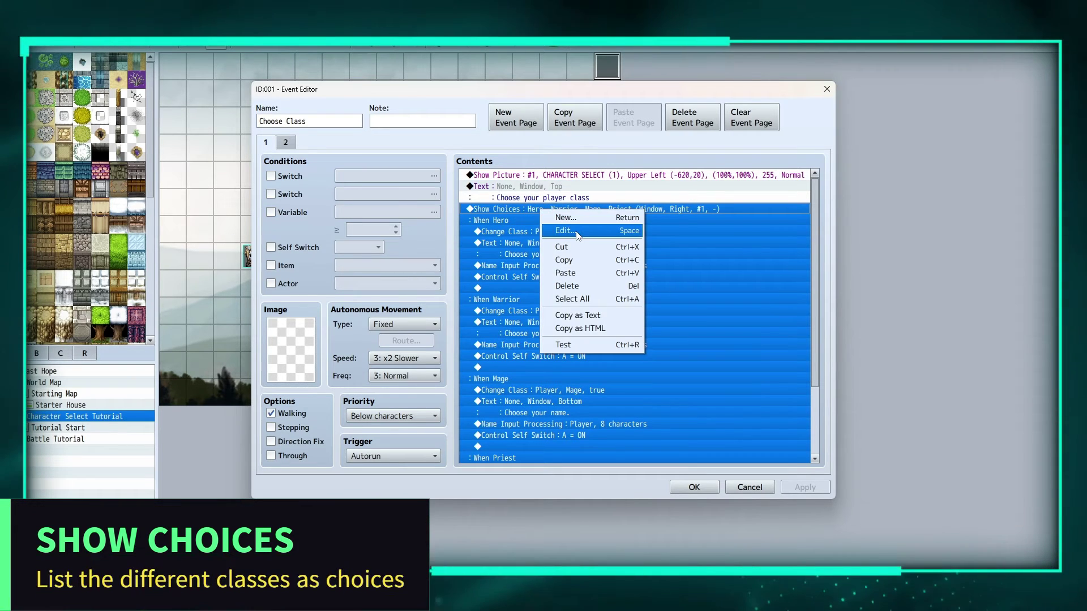
left_click(578, 231)
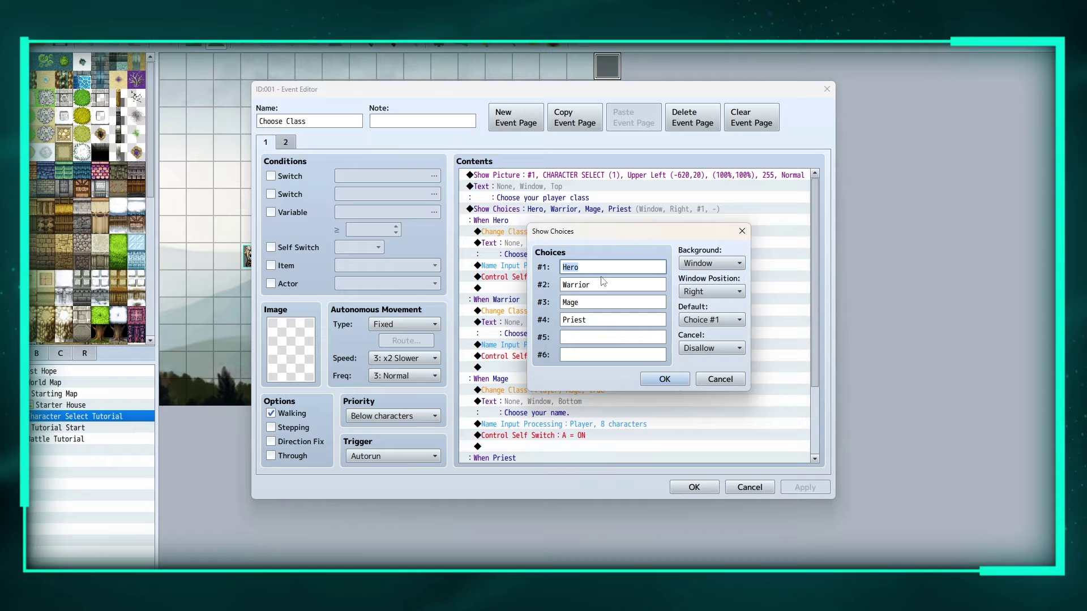
left_click(661, 383)
left_click(494, 232)
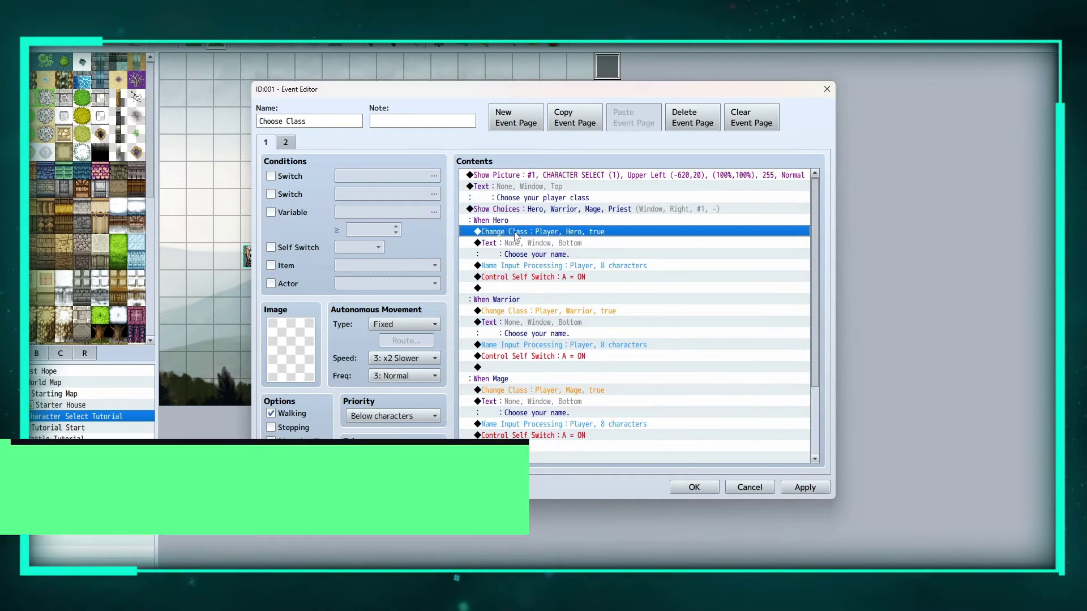
- Set the Hero branch's Change Class to Actor Player, Class Hero, with Save Level ticked
right_click(516, 234)
left_click(535, 254)
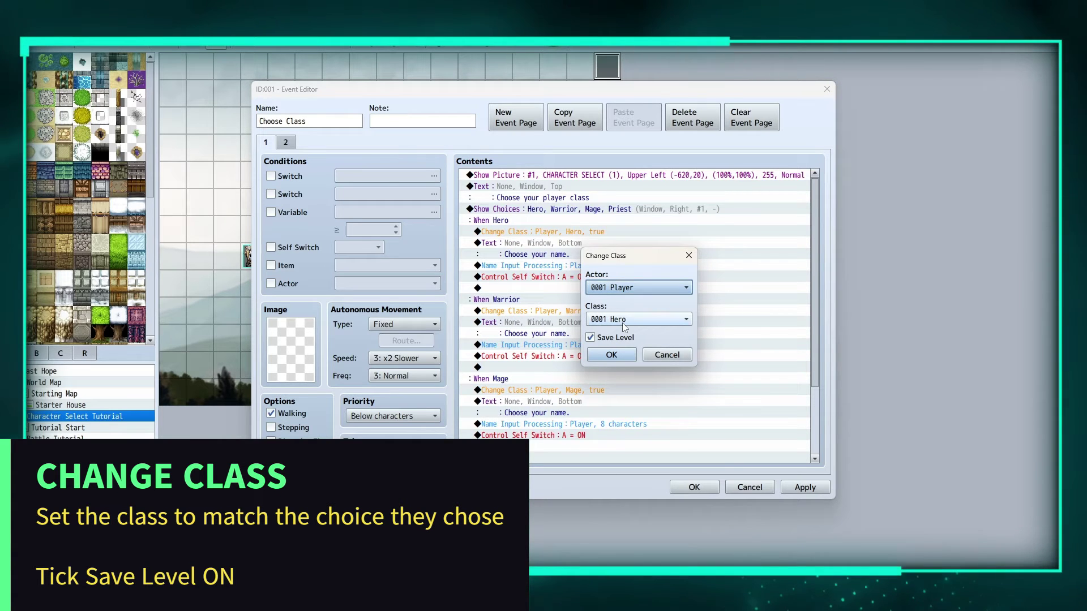
left_click(610, 355)
- Show Change Class from the event command list, then cancel without adding it
key("Insert")
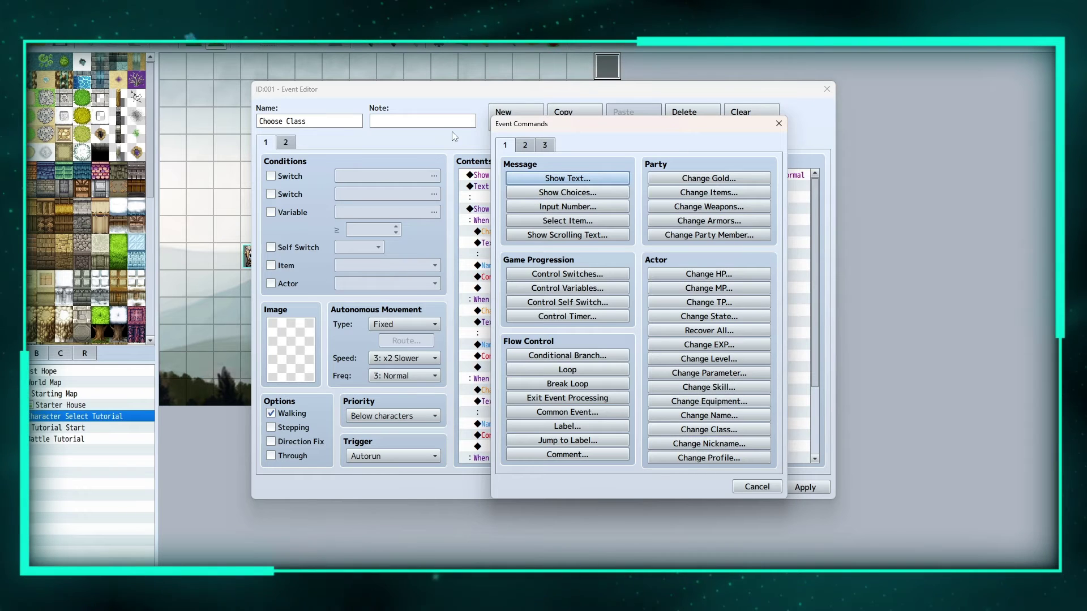
left_click(709, 431)
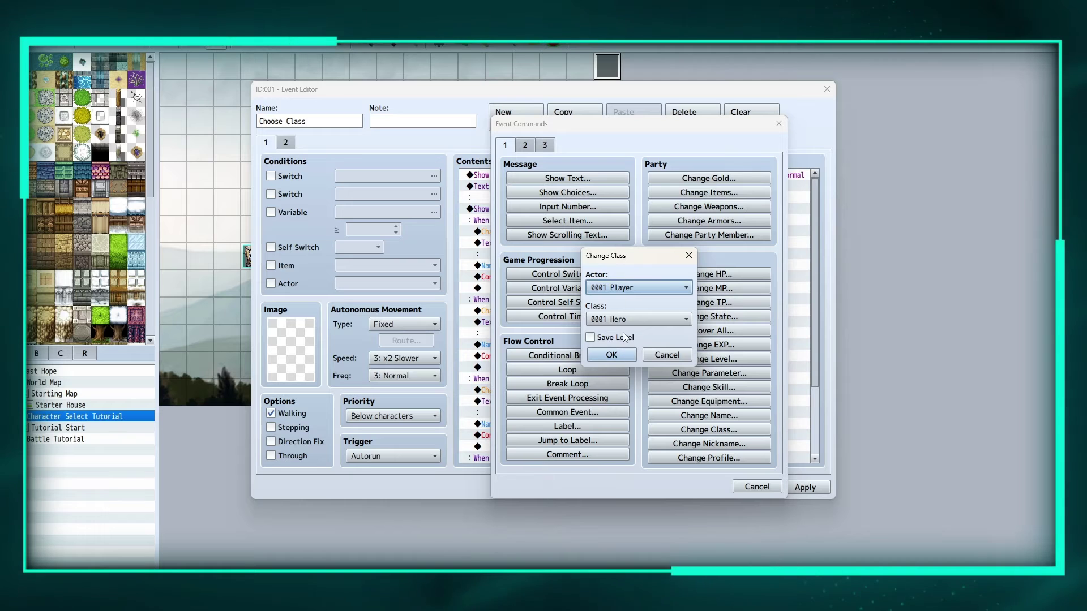
left_click(646, 355)
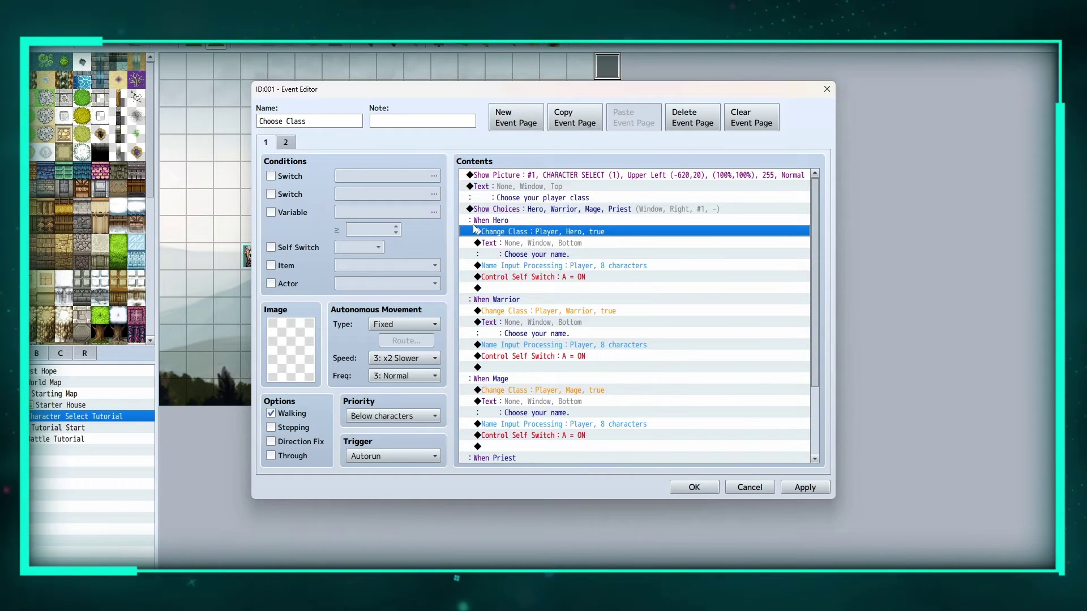
- After 'Choose your name.', set Name Input Processing to Actor Player, 8 characters max
left_click(525, 242)
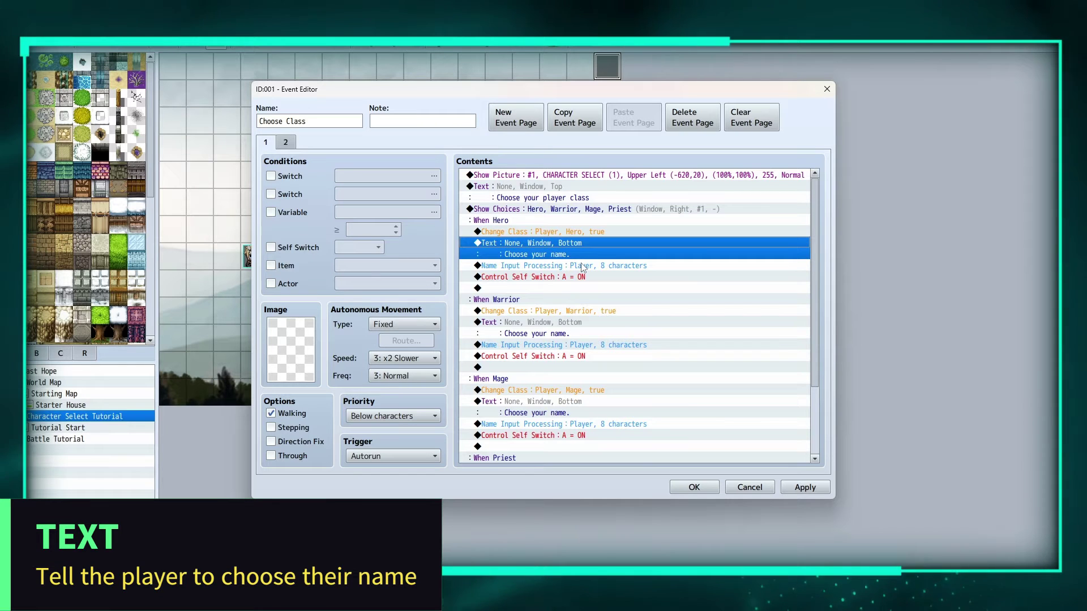
left_click(558, 266)
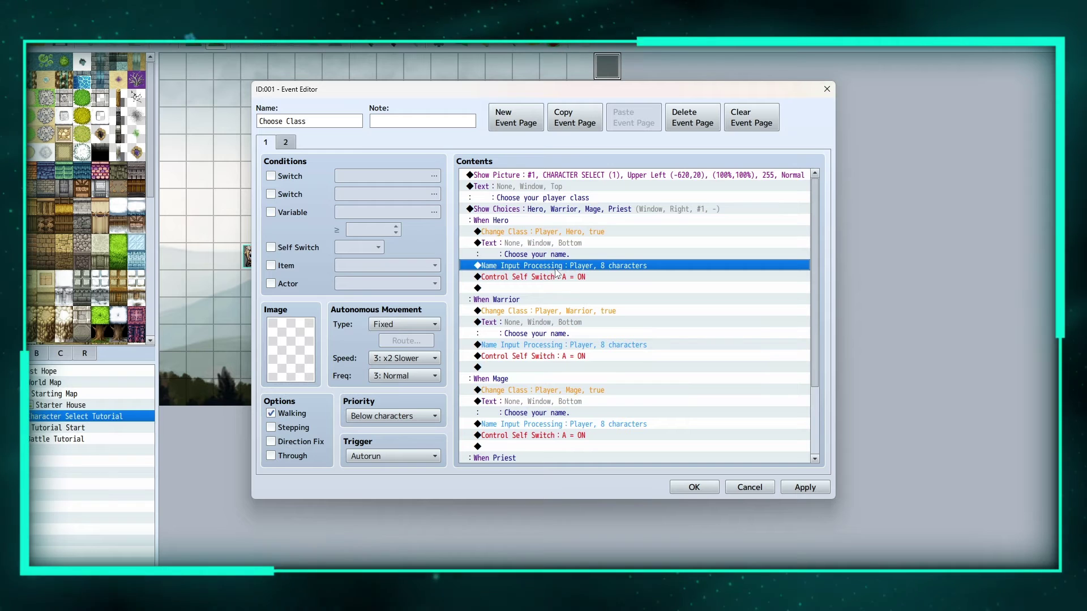
right_click(625, 267)
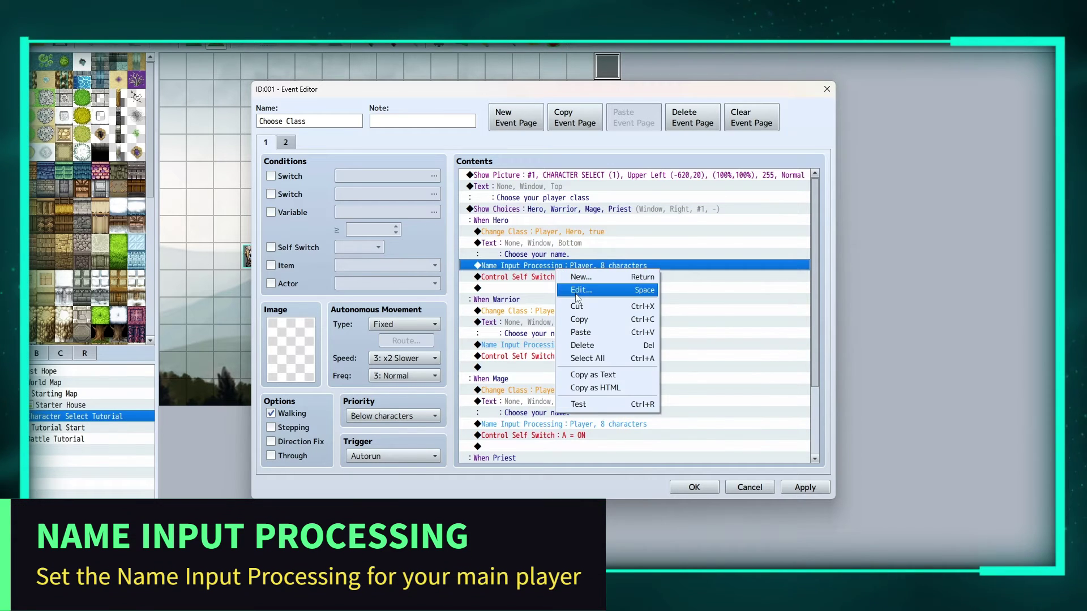
left_click(640, 286)
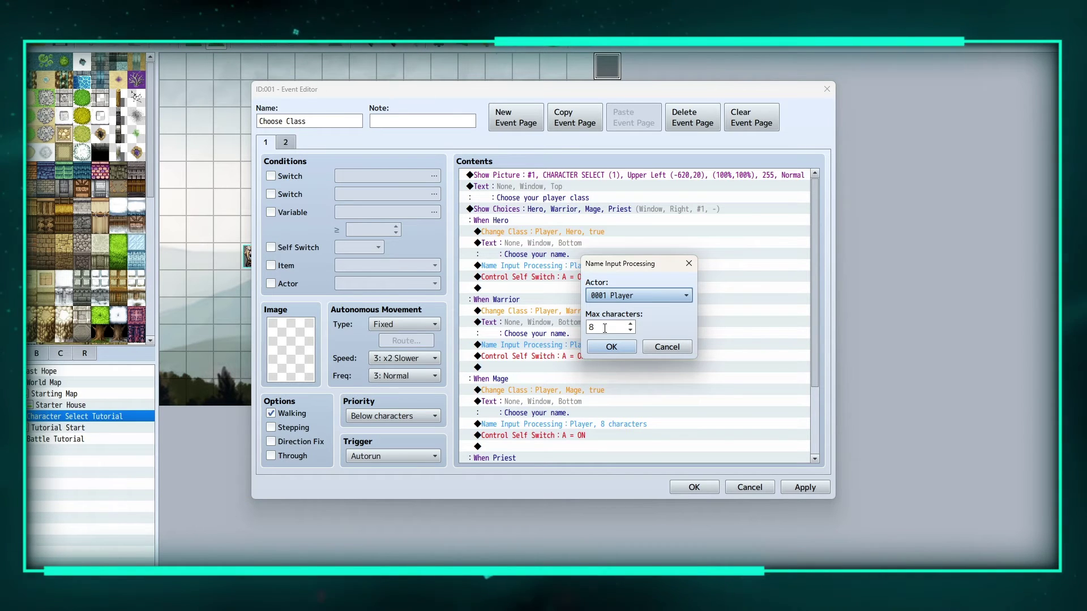
left_click(617, 350)
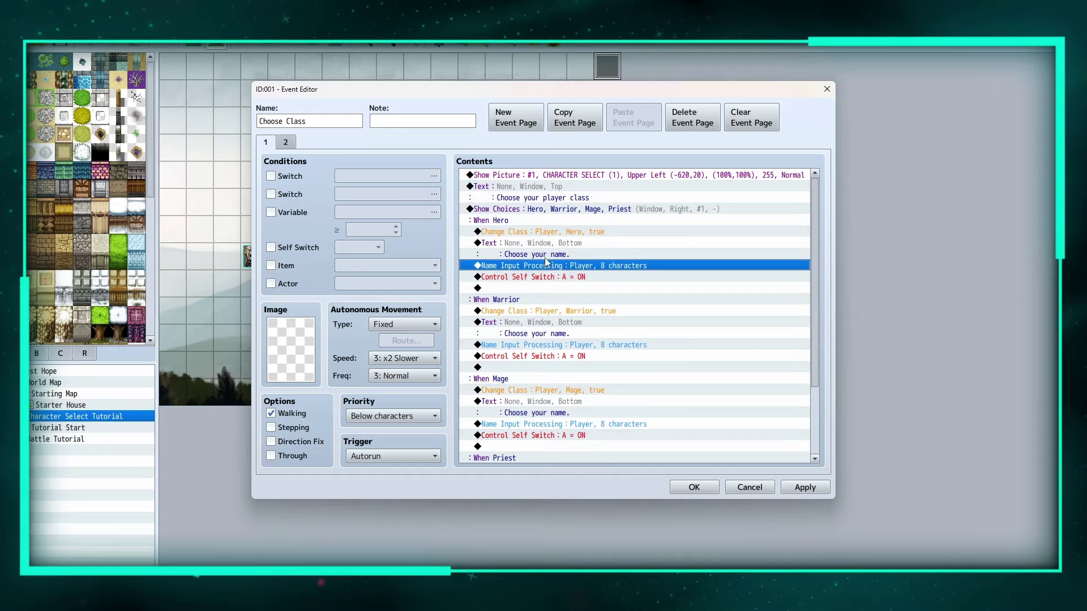
left_click(547, 278)
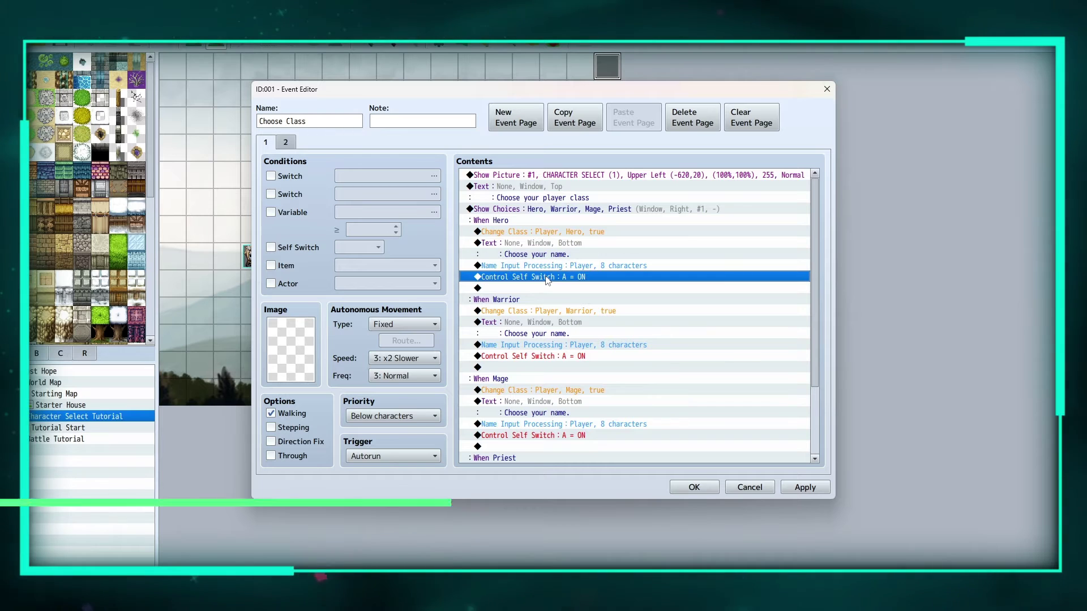
left_click(293, 145)
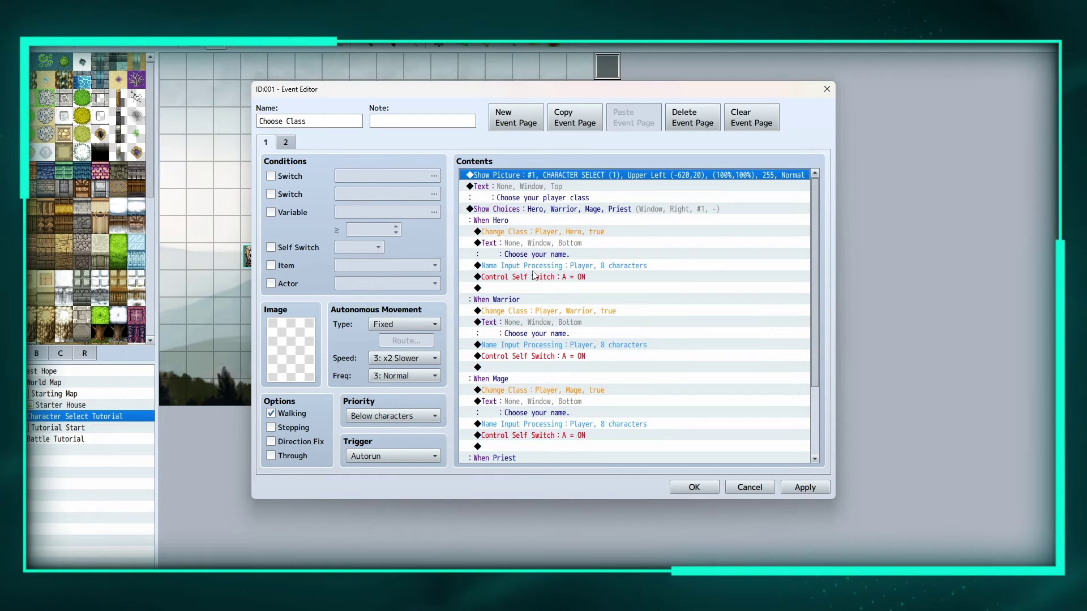
scroll(534, 276, "down", 2)
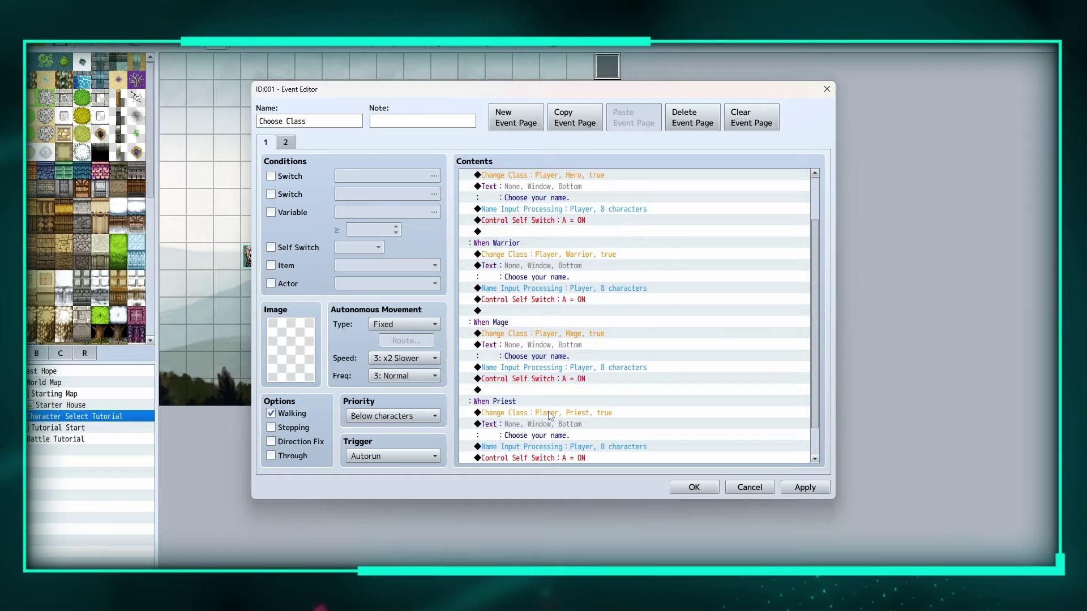
- Set the Warrior branch's Change Class to the Warrior class
right_click(594, 256)
left_click(613, 274)
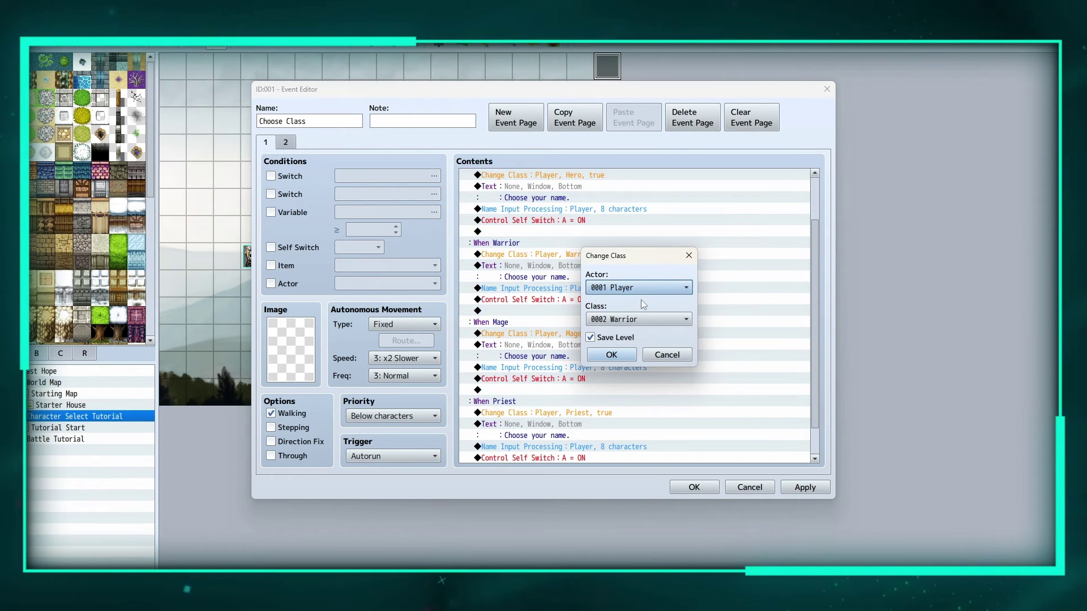
left_click(633, 321)
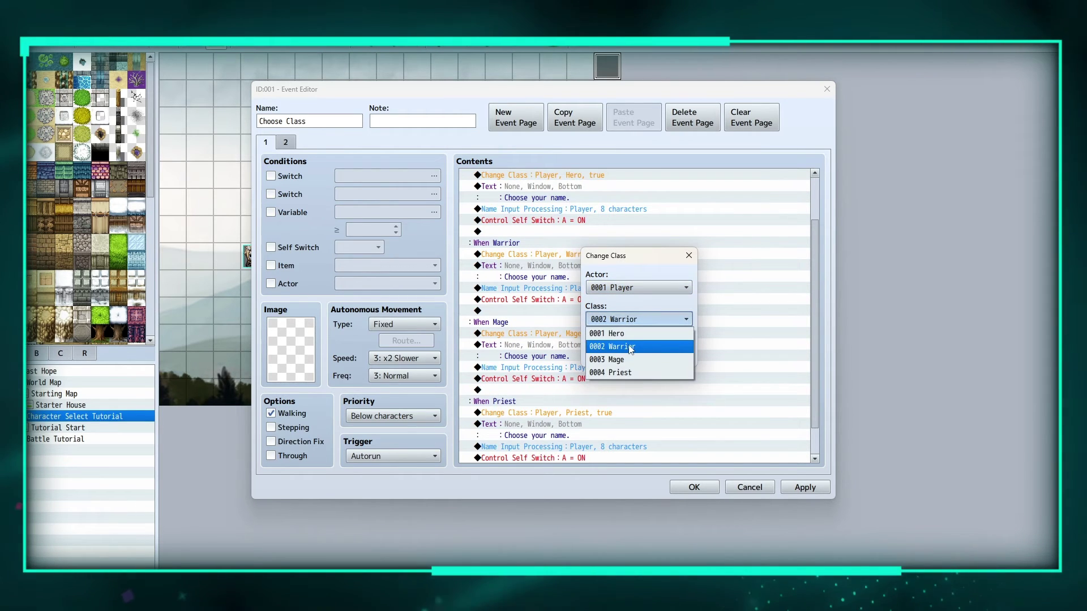
left_click(631, 348)
left_click(613, 355)
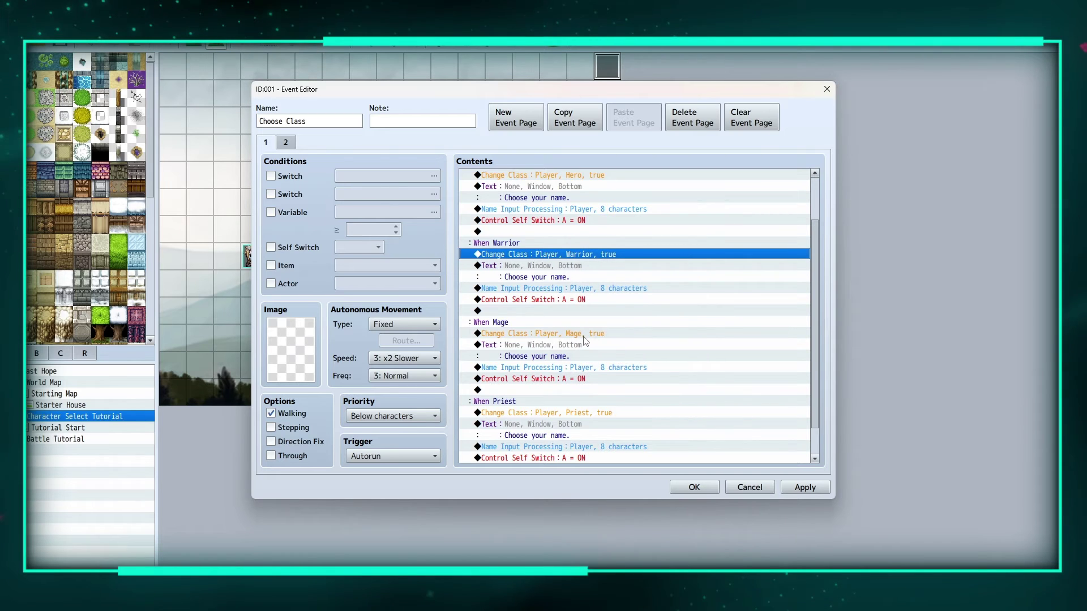
scroll(585, 342, "down", 1)
- Confirm the Mage and Priest branches change Player to the Mage and Priest classes
left_click(590, 312)
right_click(566, 312)
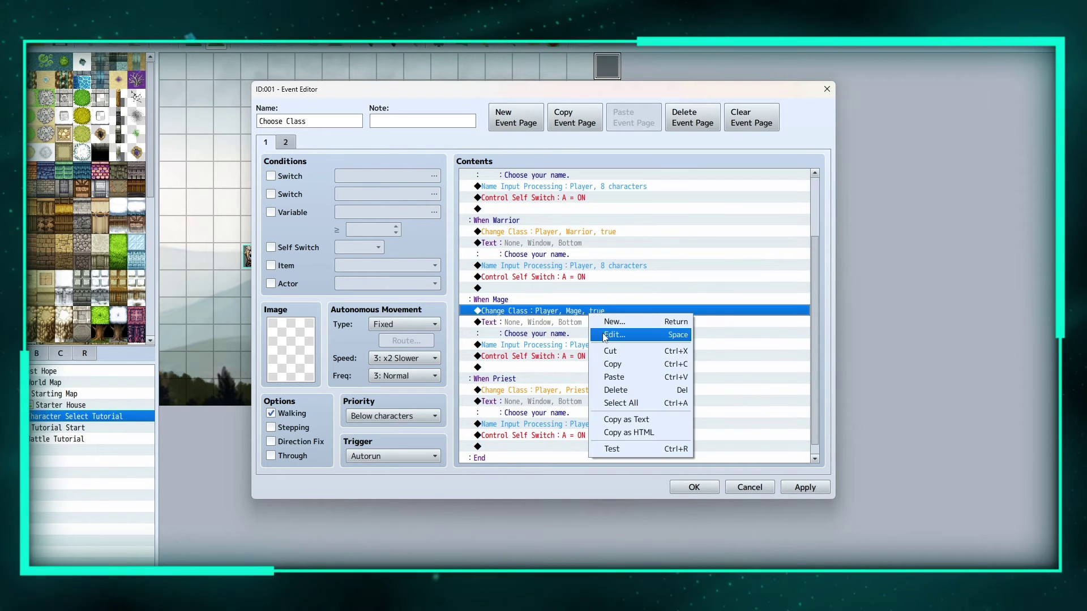
left_click(588, 334)
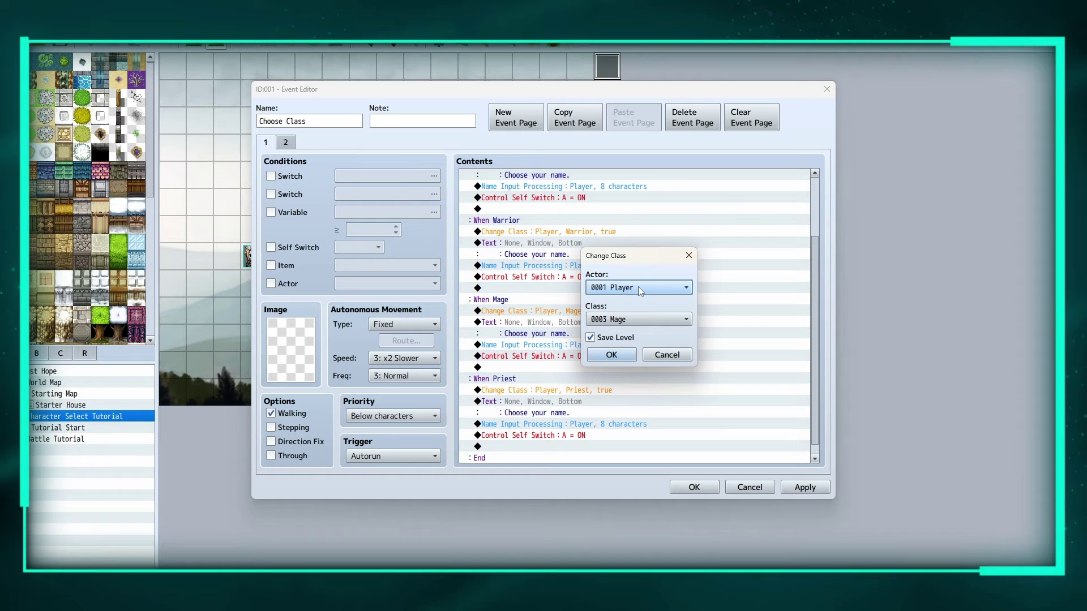
left_click(611, 355)
scroll(589, 368, "down", 1)
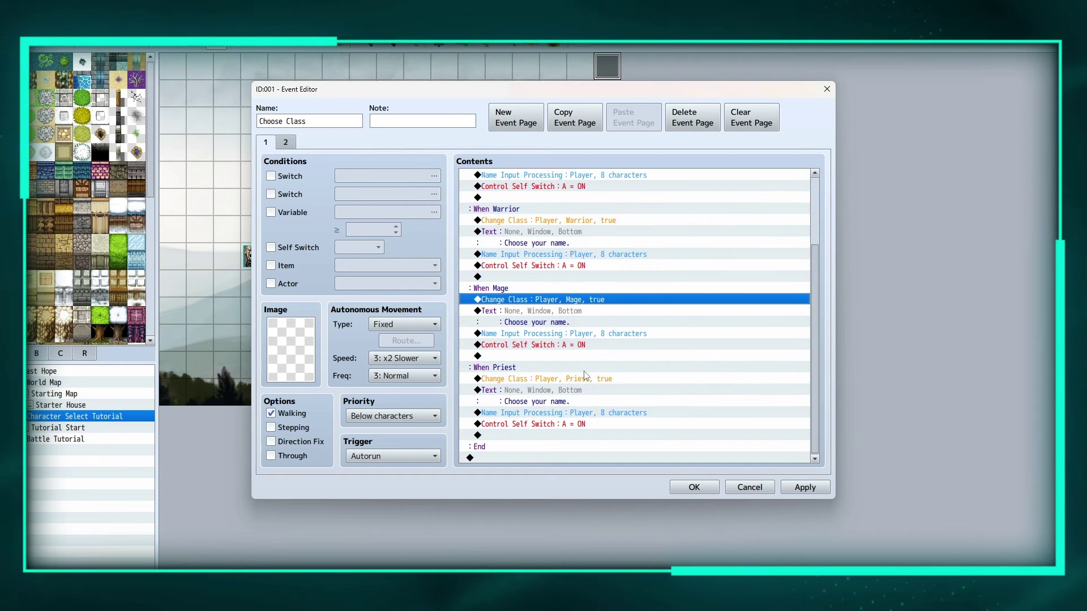
left_click(549, 378)
right_click(549, 378)
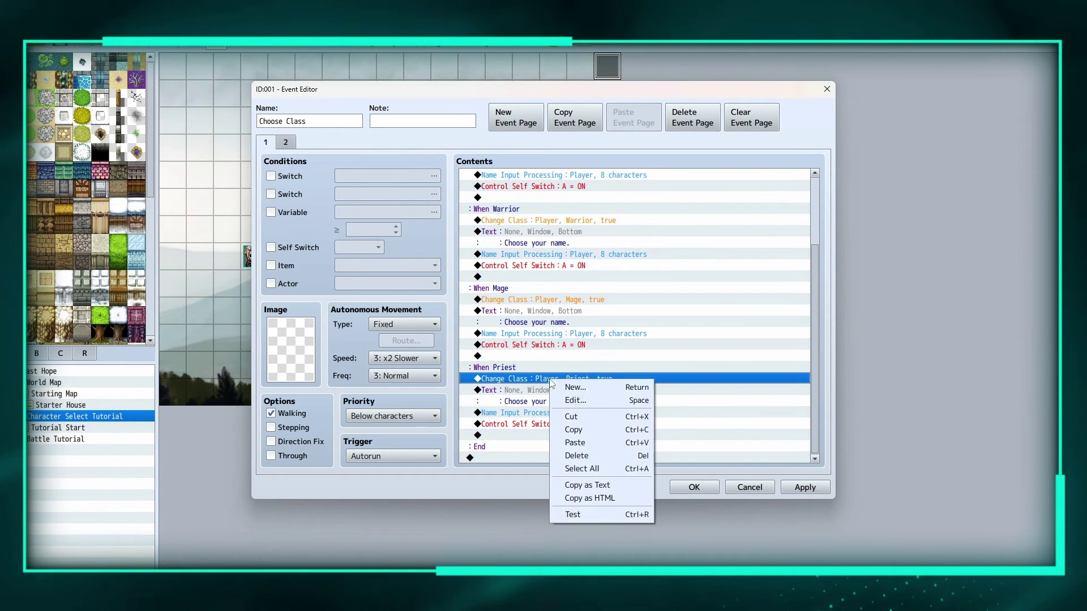
left_click(572, 401)
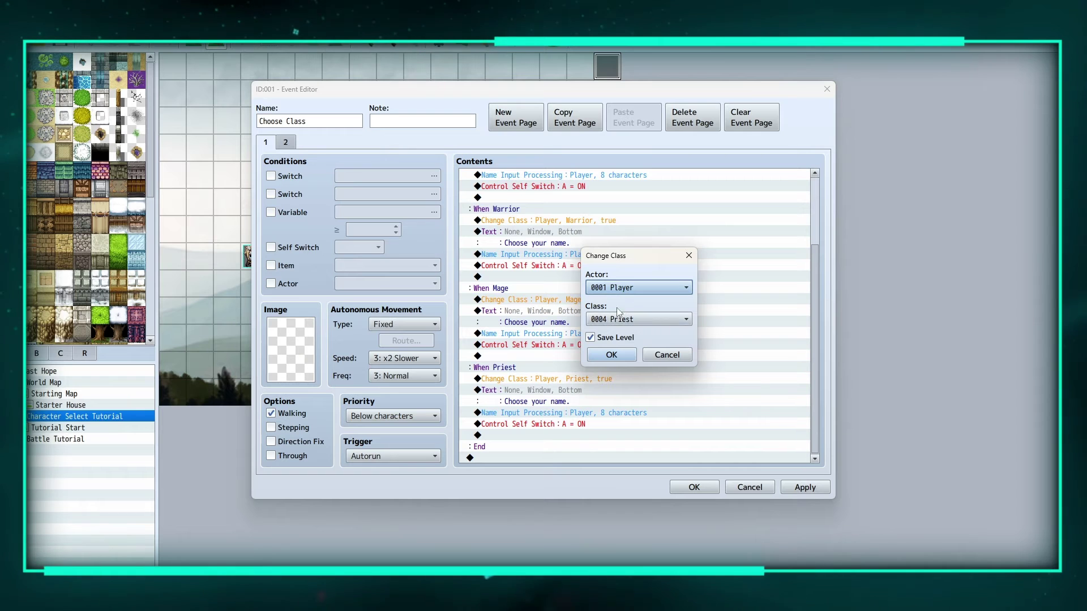
left_click(611, 355)
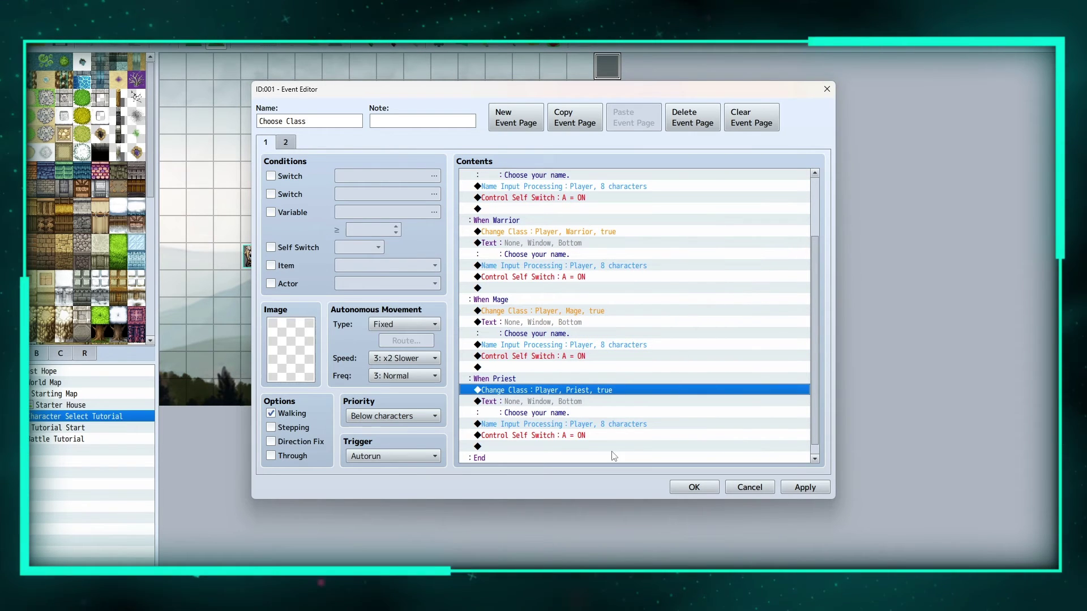
scroll(623, 451, "down", 1)
- Close the Choose Class event, save the game and start a playtest
left_click(685, 487)
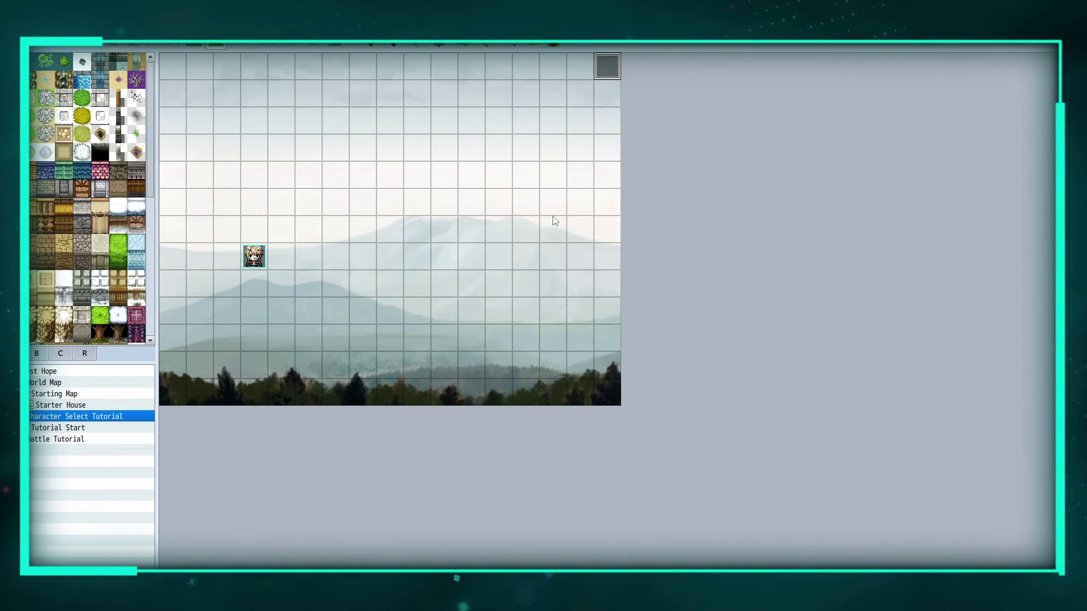
left_click(589, 46)
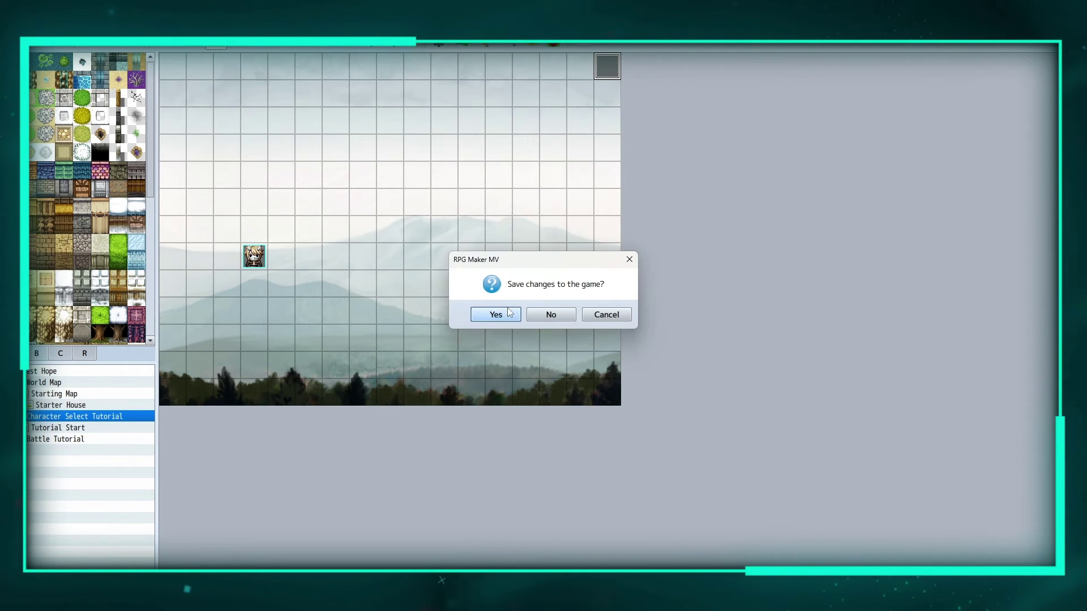
left_click(503, 314)
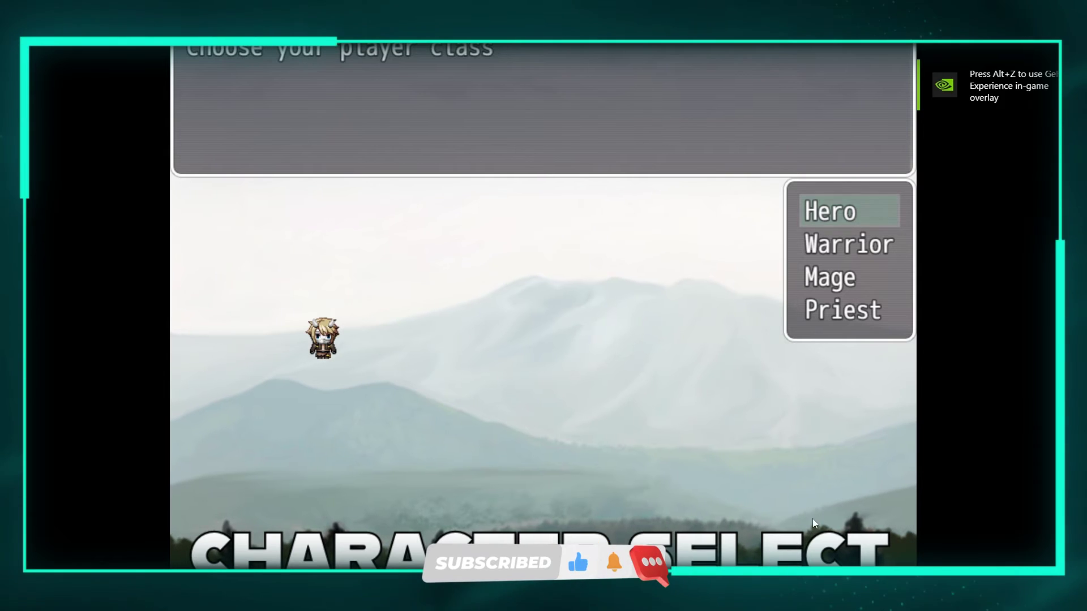
- Choose Priest and replace the default name 'Player' with a new name
left_click(855, 314)
left_click(852, 311)
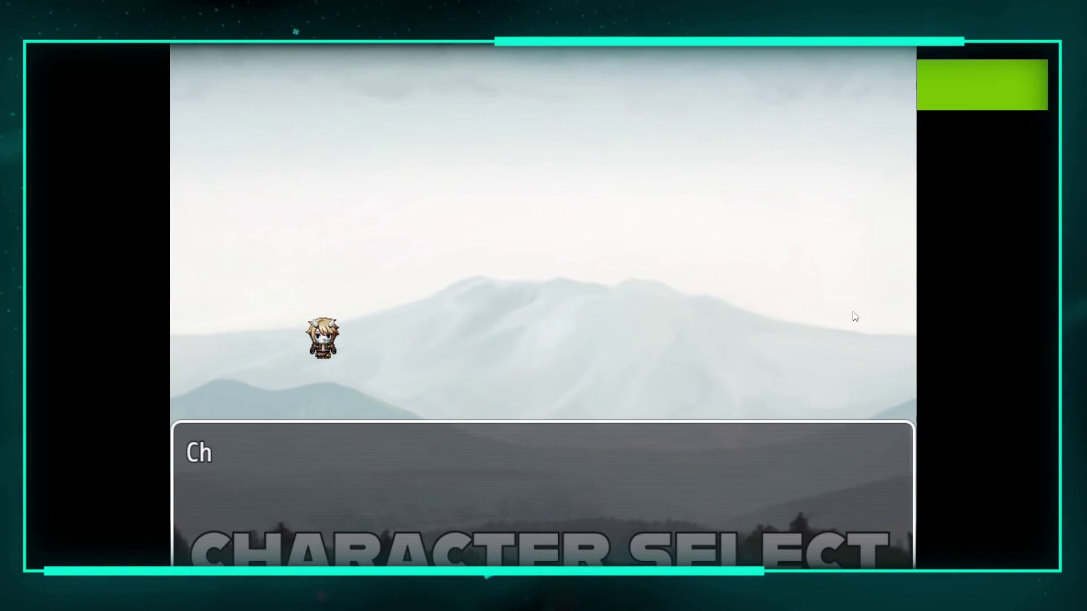
left_click(394, 374)
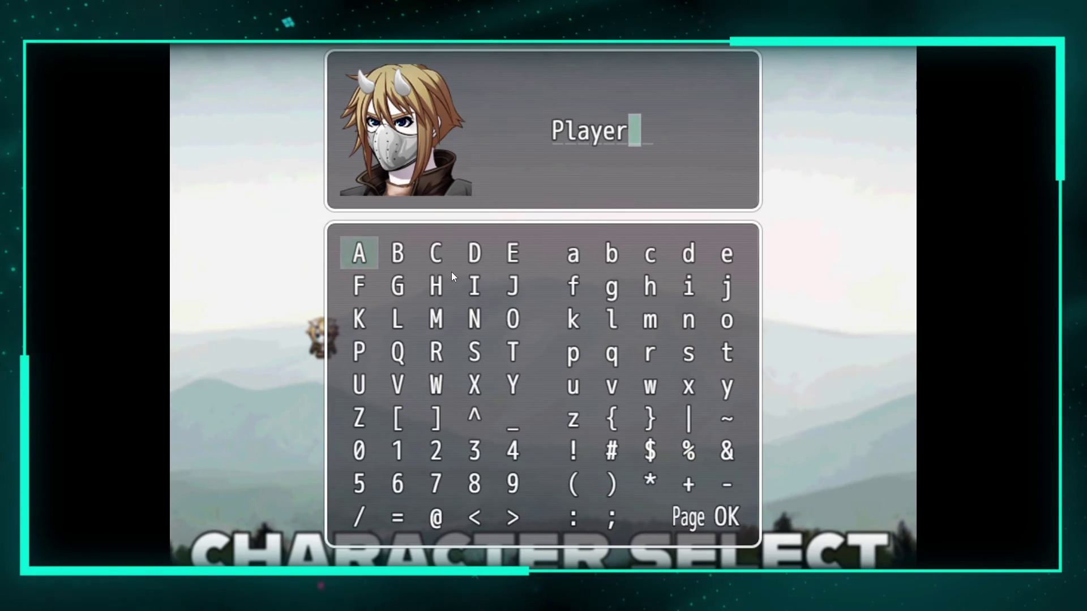
right_click(394, 318)
right_click(394, 318)
right_click(394, 318)
right_click(393, 318)
right_click(393, 318)
right_click(394, 318)
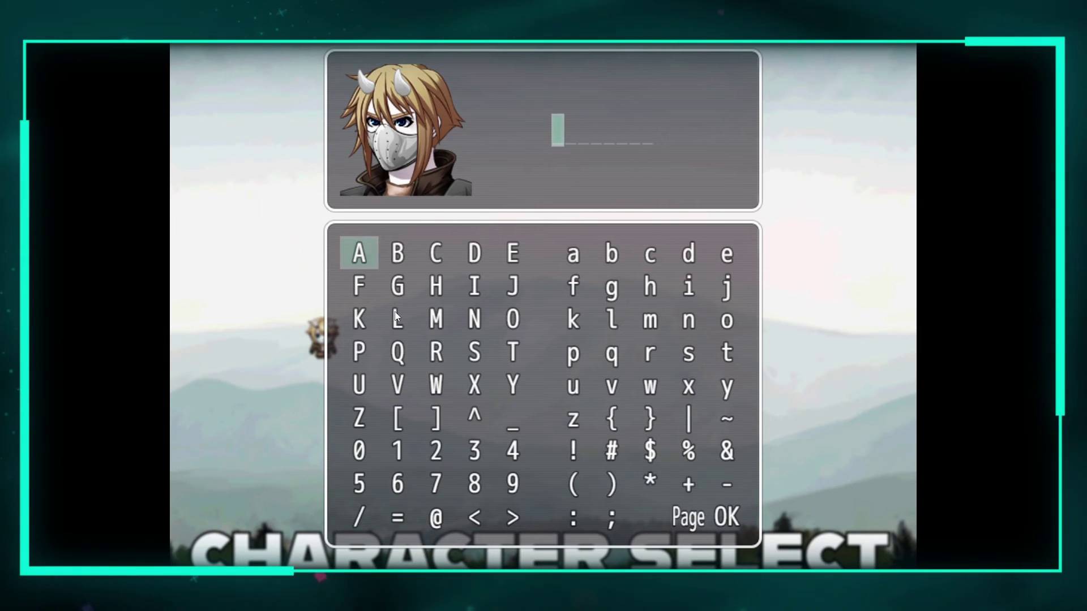
left_click(446, 318)
left_click(477, 286)
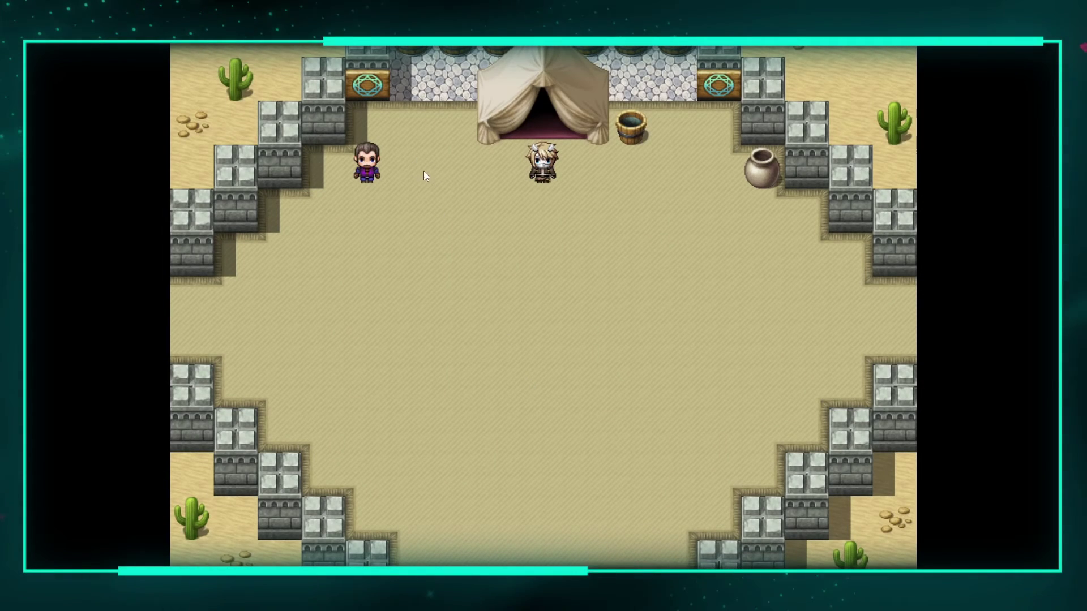
- Walk to the NPC and read his name greeting twice
right_click(423, 171)
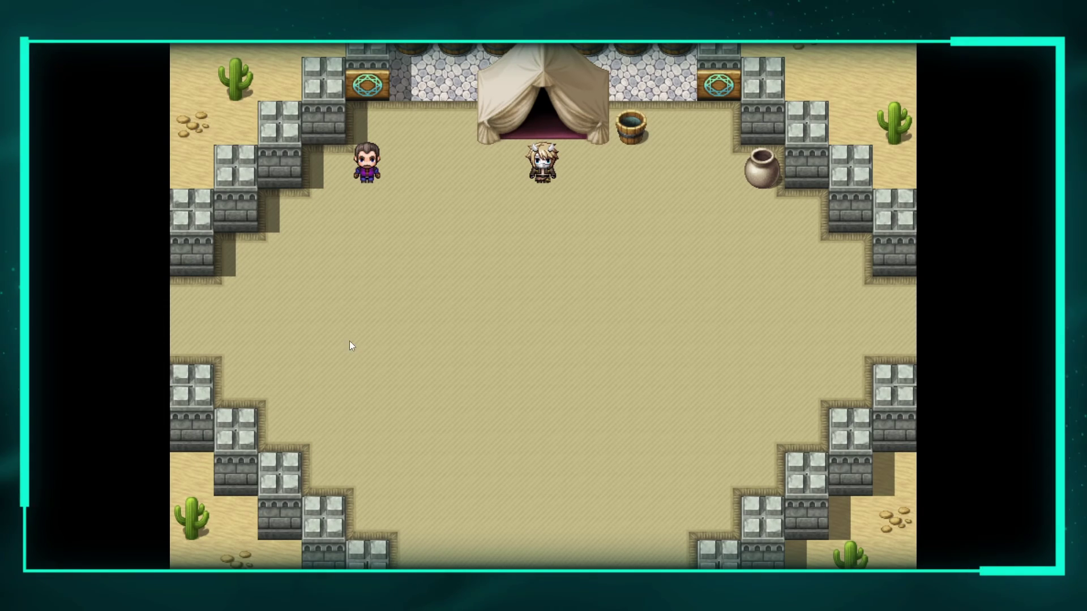
left_click(368, 163)
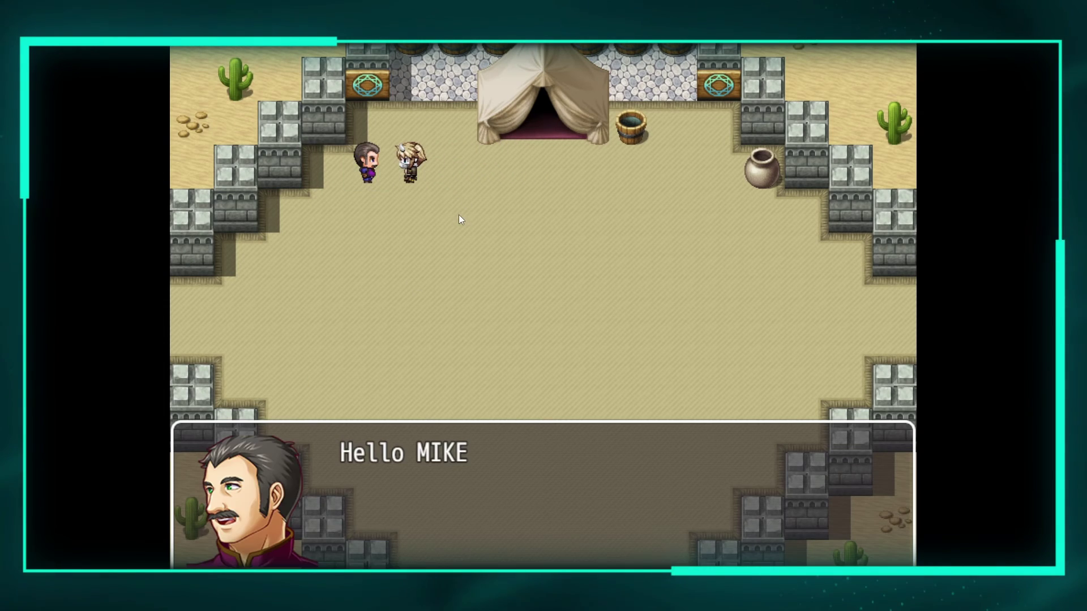
left_click(556, 376)
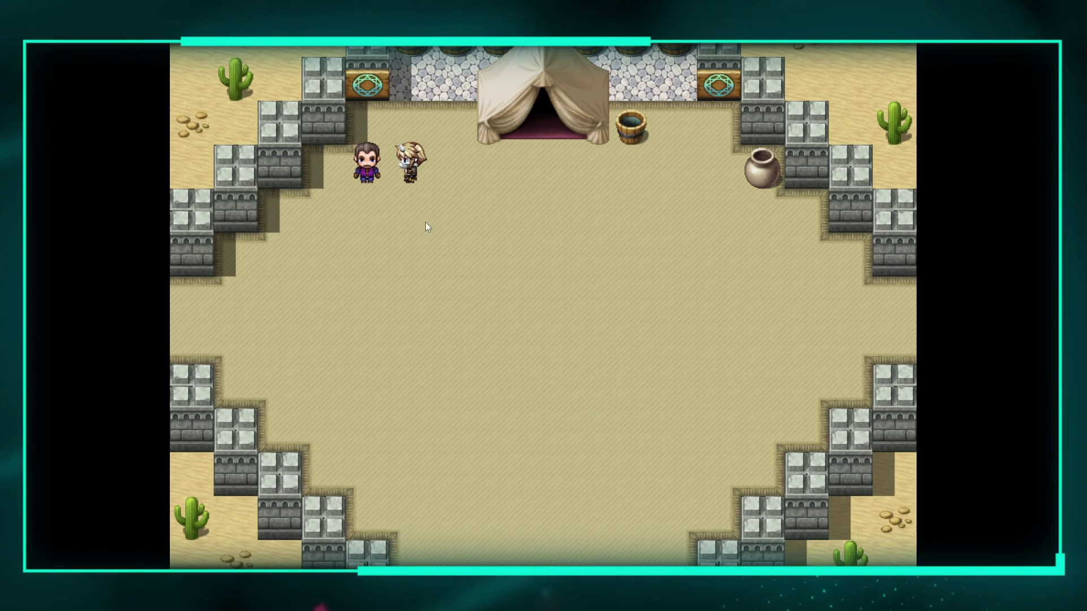
left_click(365, 167)
left_click(476, 213)
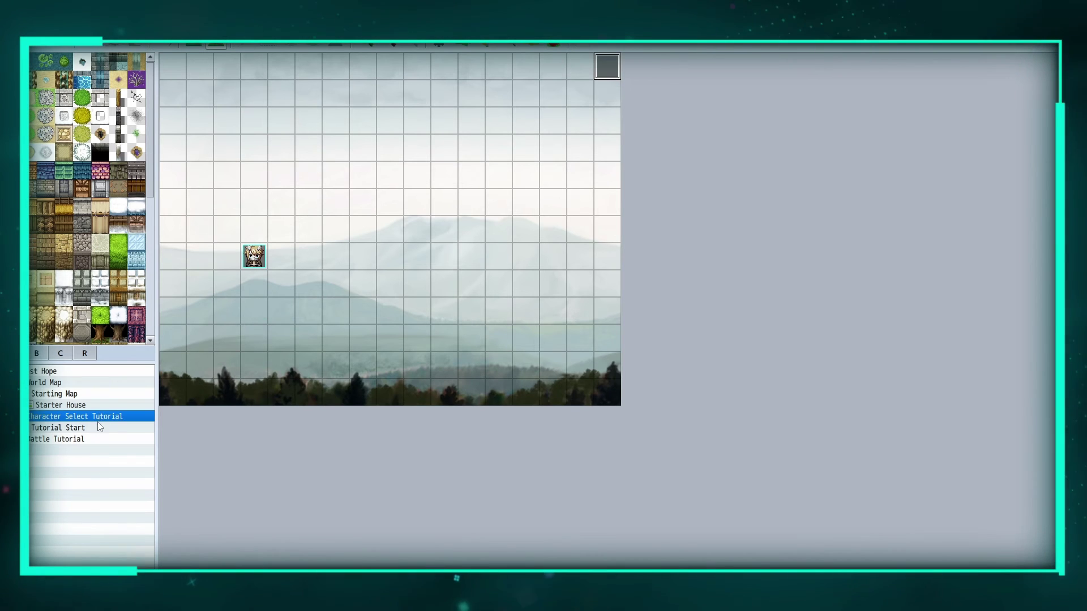
- On Tutorial Start, inspect the NPC's 'Hello \N[1]' greeting text, then close both dialogs
left_click(100, 427)
double_click(281, 152)
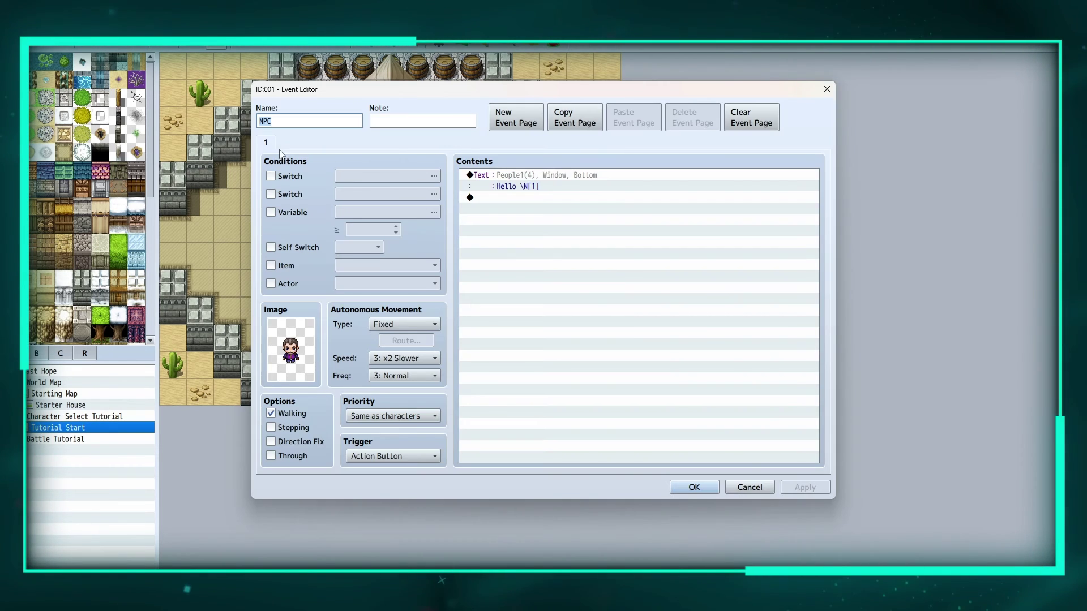
right_click(520, 176)
left_click(538, 195)
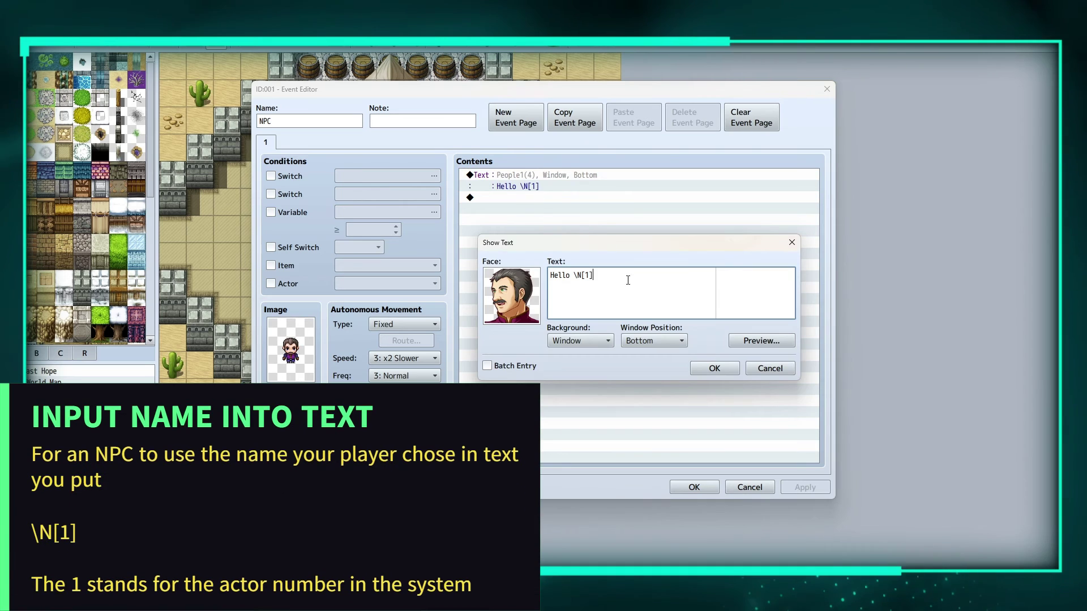
left_click_drag(573, 275, 585, 275)
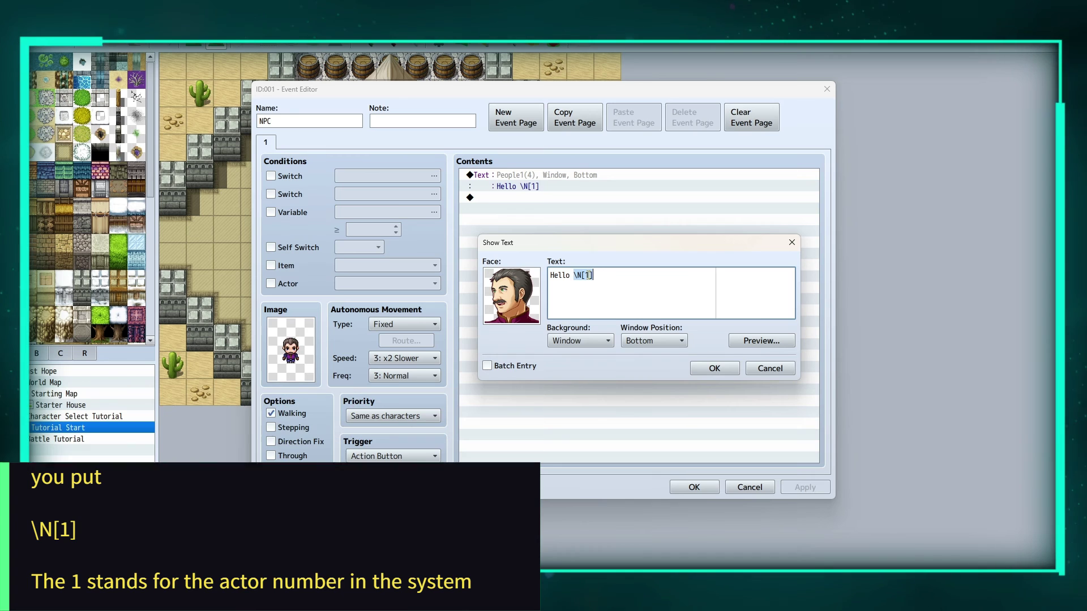
left_click(833, 87)
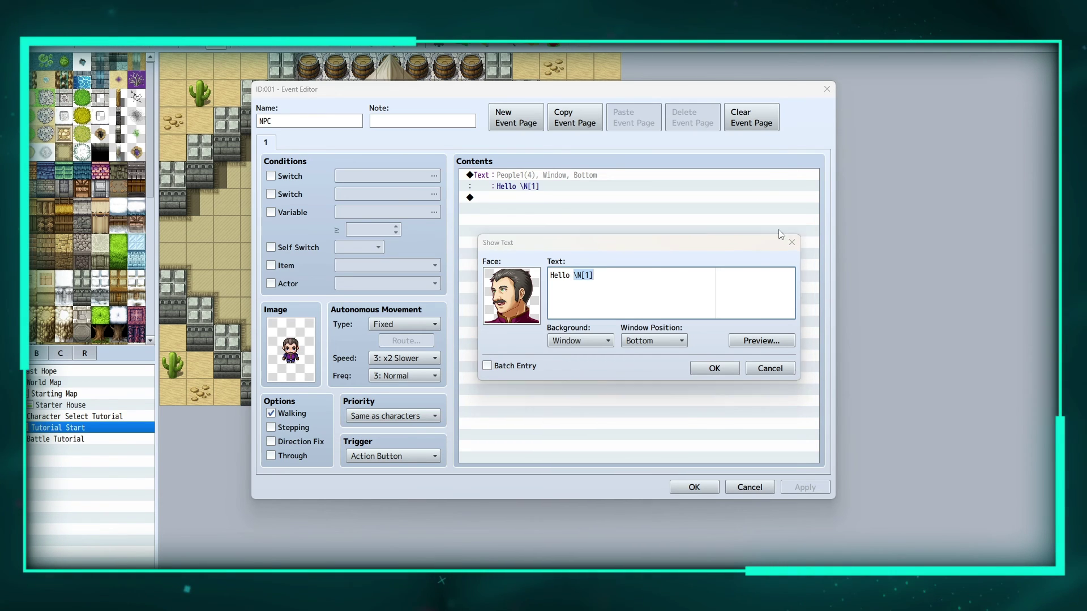
left_click(791, 243)
left_click(827, 88)
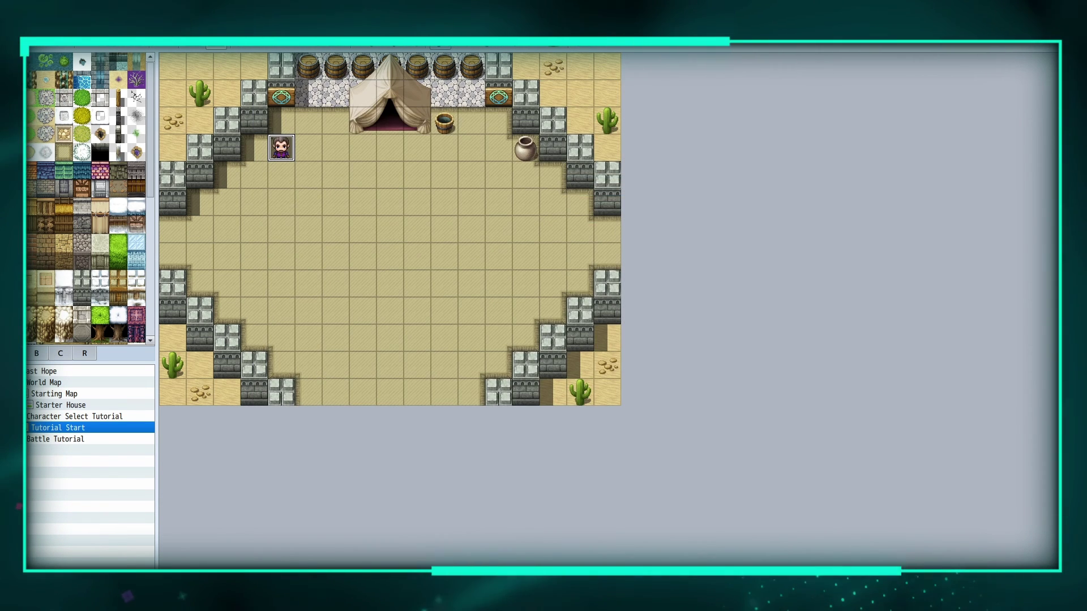
left_click(475, 49)
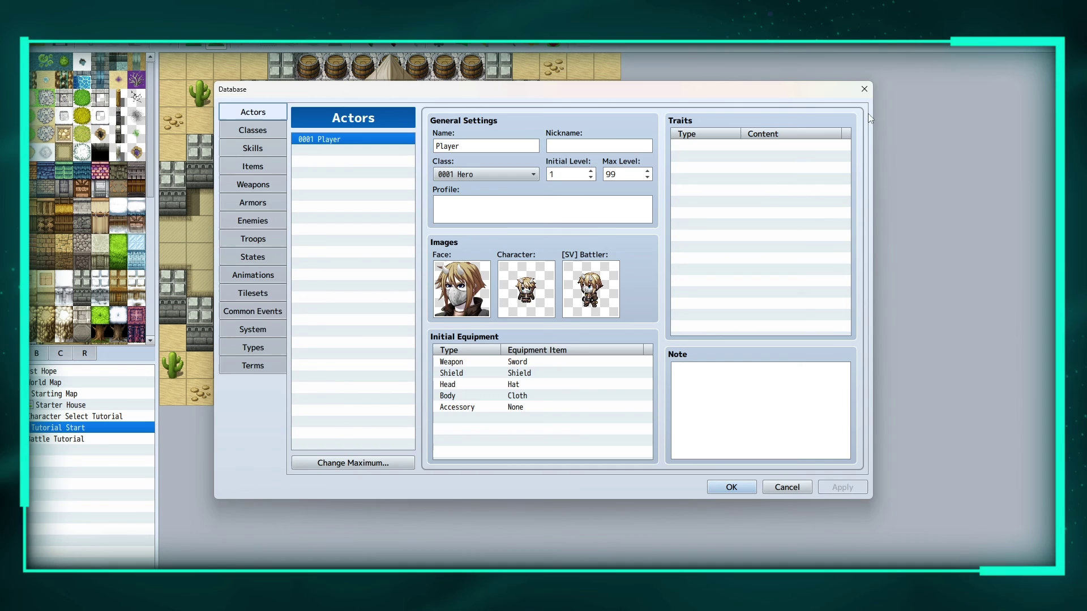
left_click(864, 90)
double_click(280, 148)
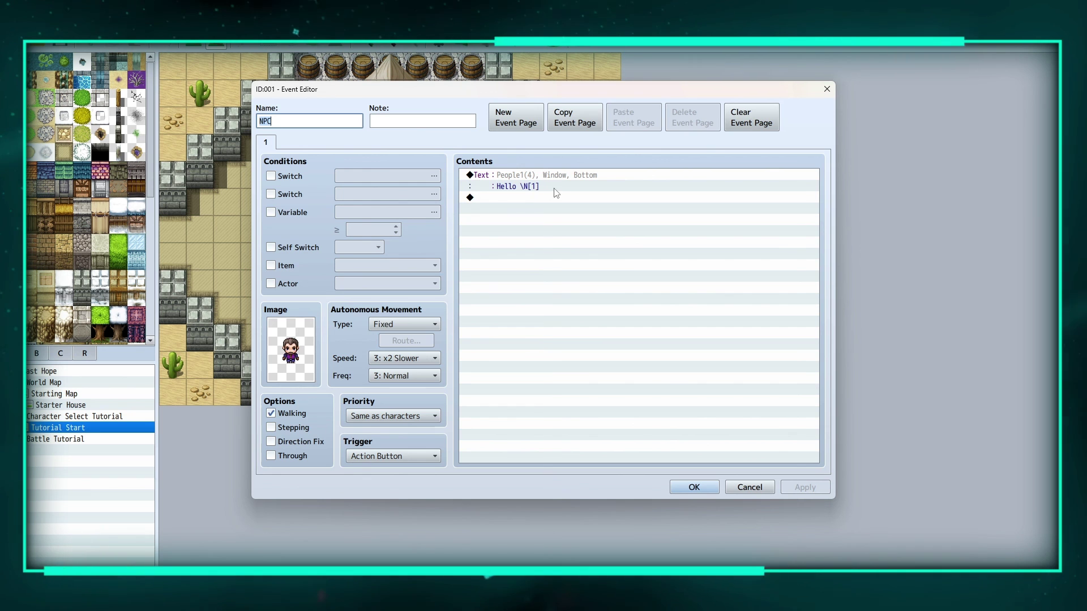
left_click(826, 88)
key("F9")
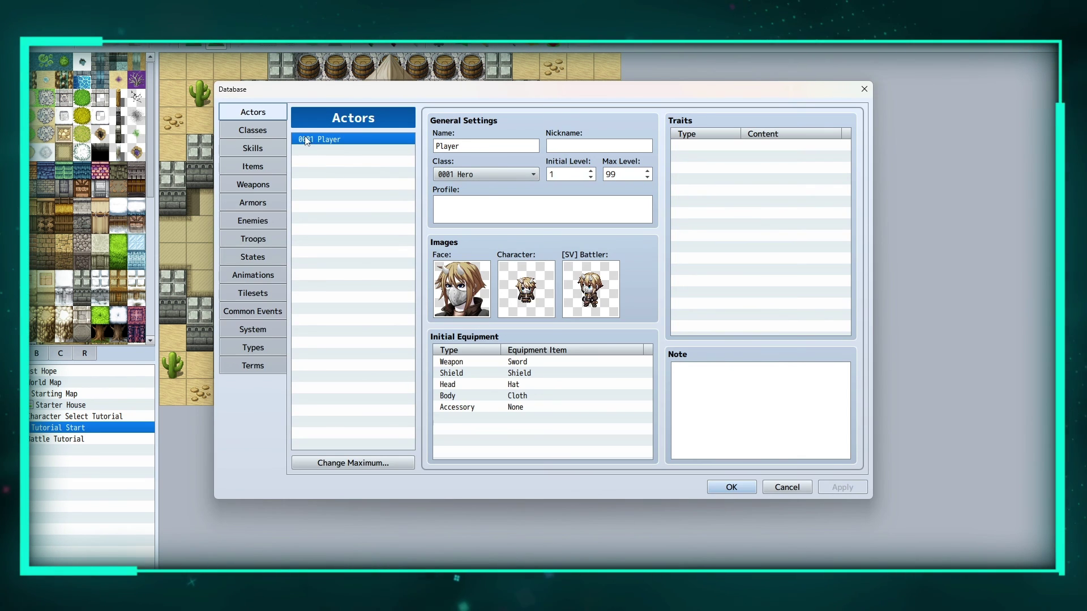
left_click(860, 92)
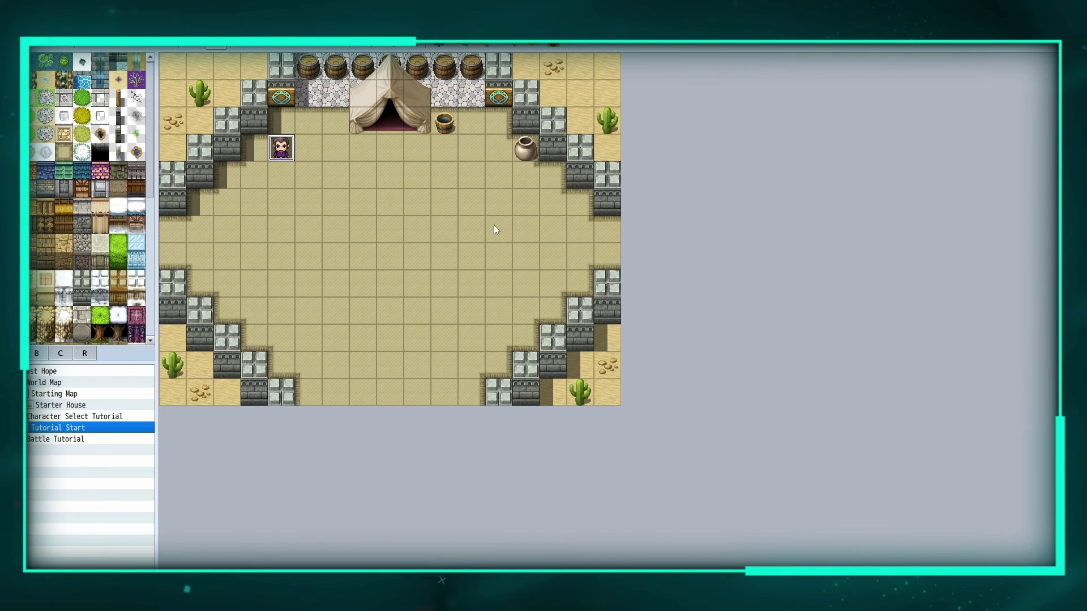